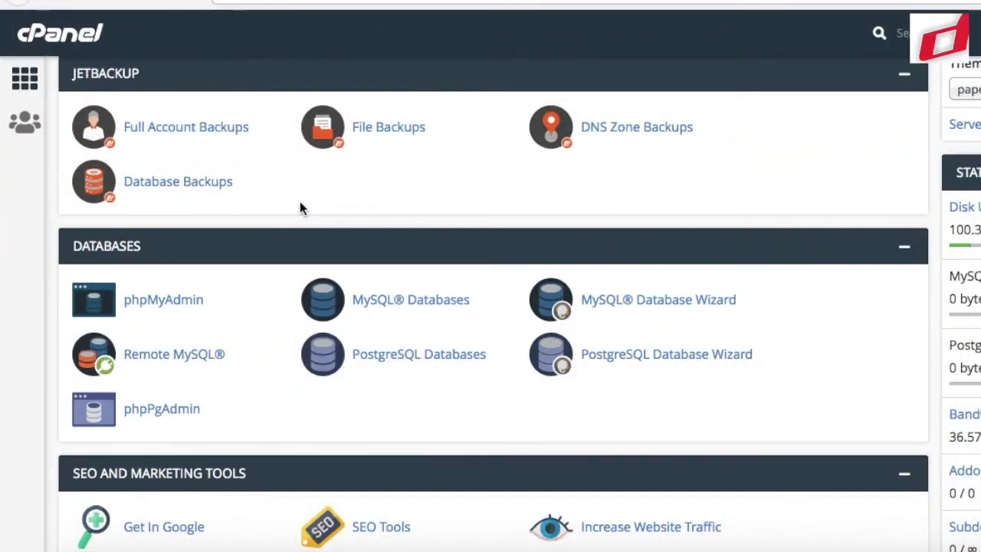
- Open the WordPress script from the Softaculous Apps Installer section of the hosting control panel
scroll(300, 207, down, 1)
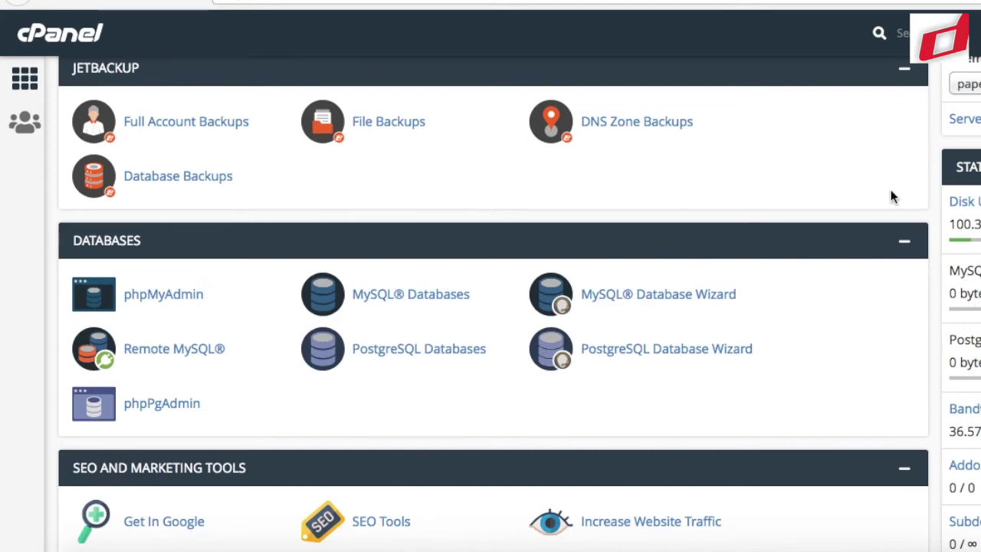
scroll(856, 317, down, 1)
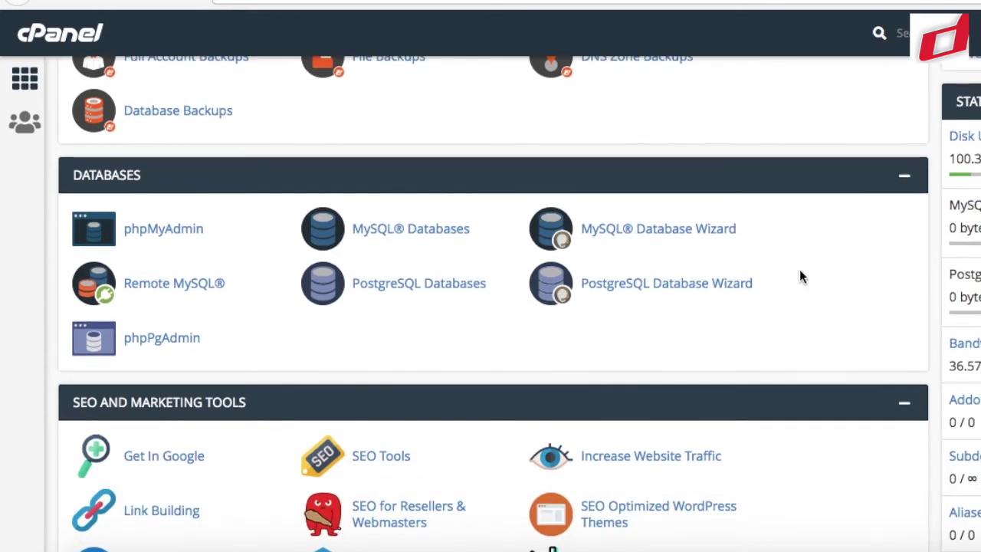
scroll(800, 270, down, 1)
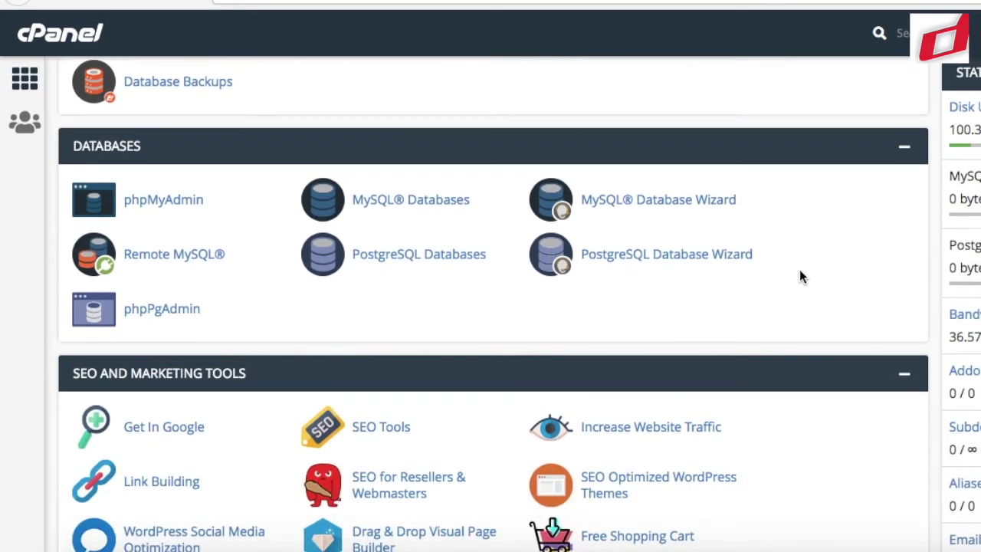
scroll(800, 270, down, 10)
scroll(799, 270, down, 10)
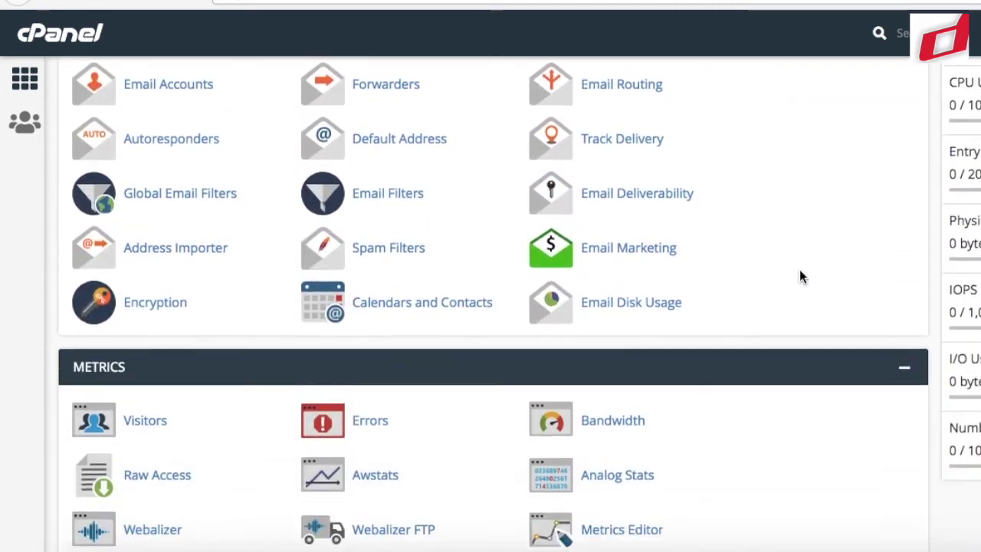
scroll(799, 277, down, 6)
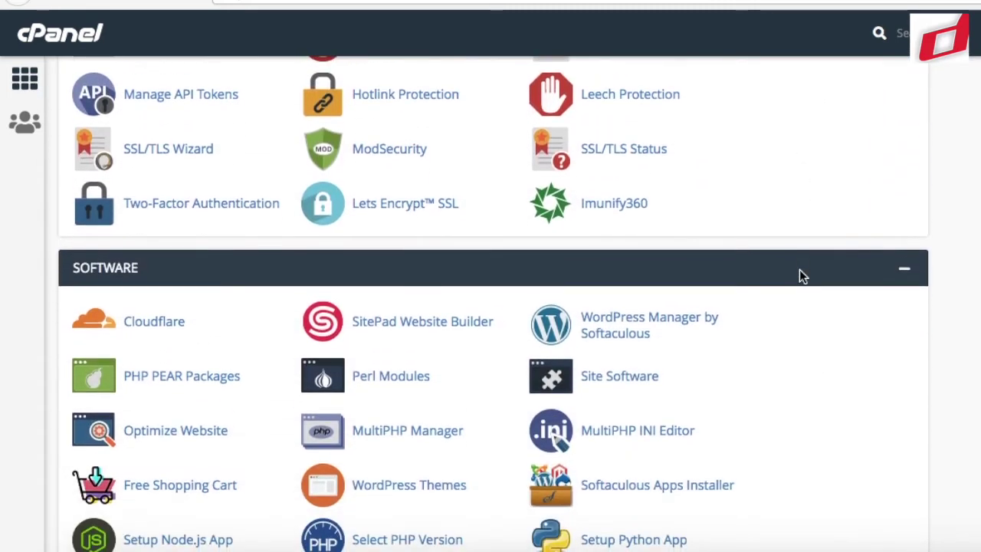
scroll(800, 272, down, 8)
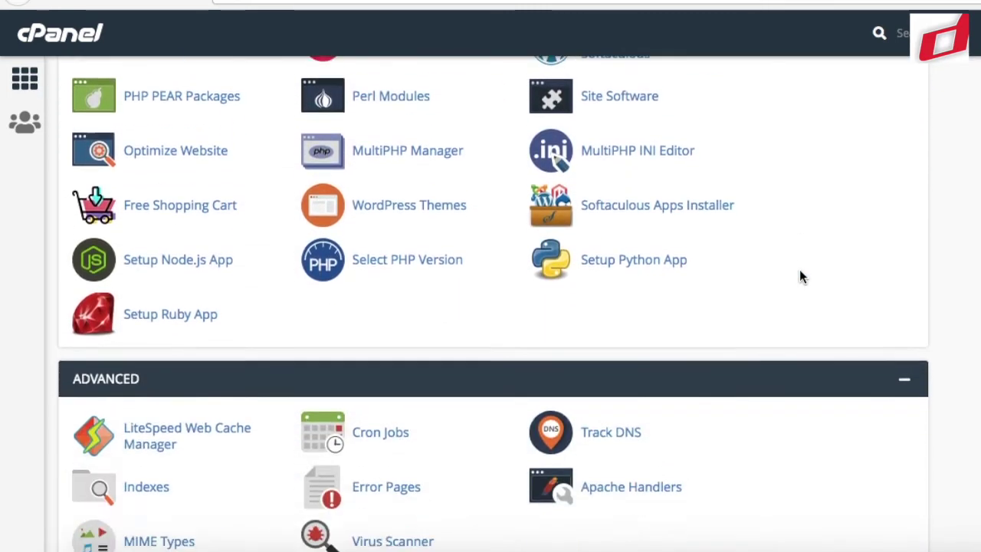
scroll(799, 276, down, 4)
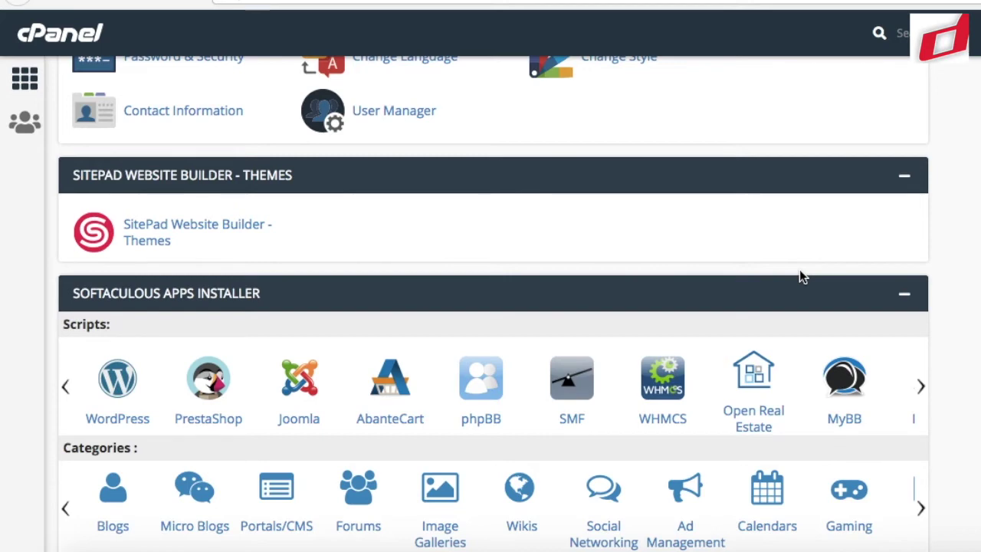
scroll(800, 272, down, 1)
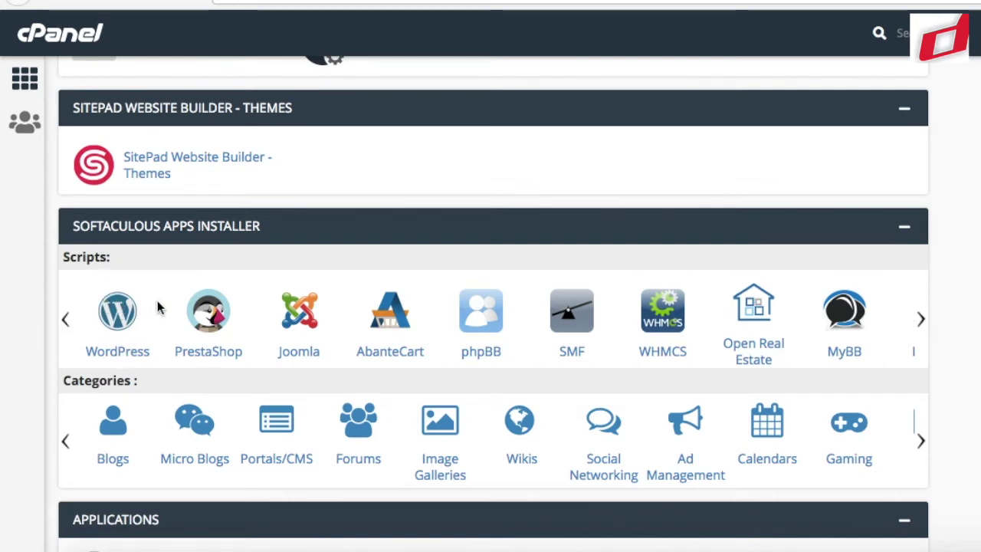
click(118, 352)
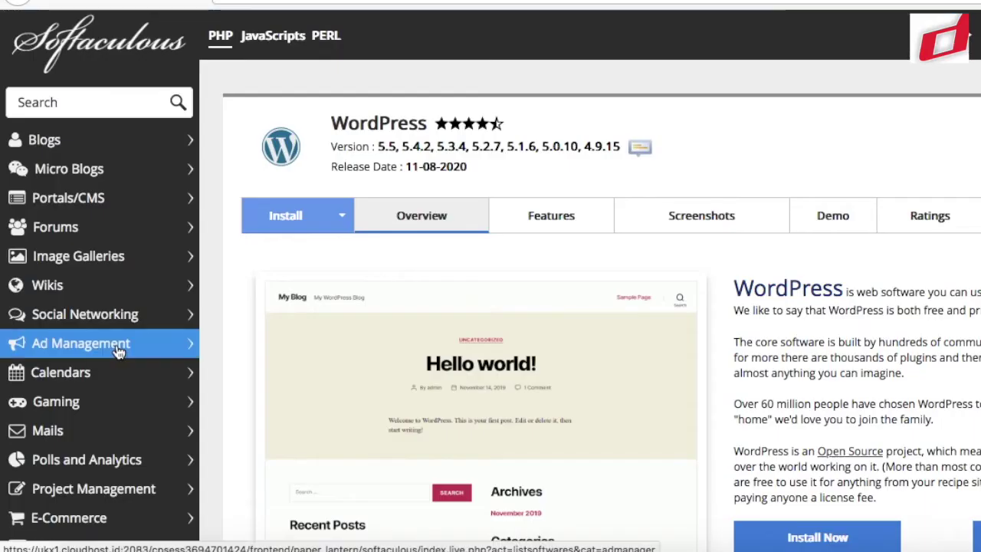
- Open the WordPress installation form from the script's overview page
scroll(239, 312, down, 1)
scroll(239, 312, up, 1)
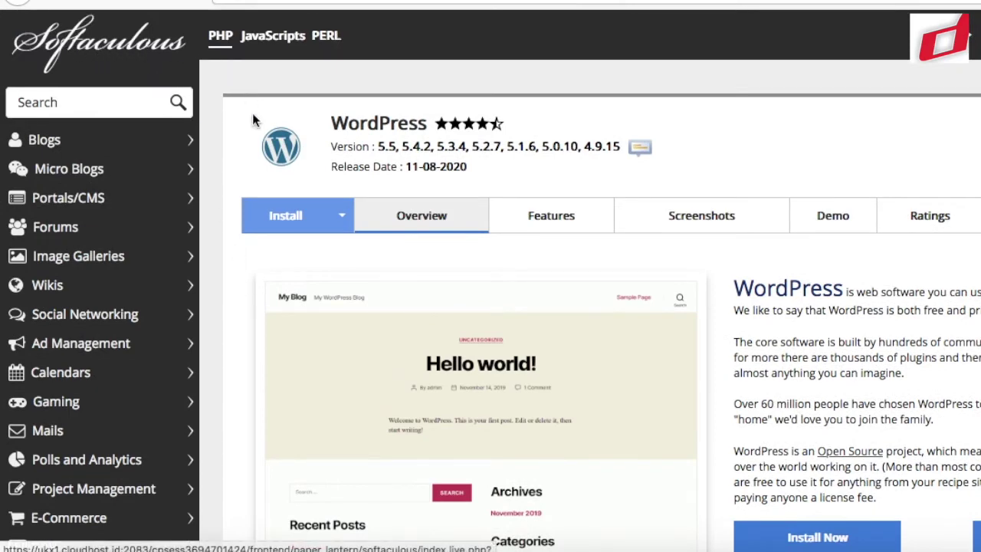
scroll(252, 233, down, 1)
scroll(252, 233, up, 1)
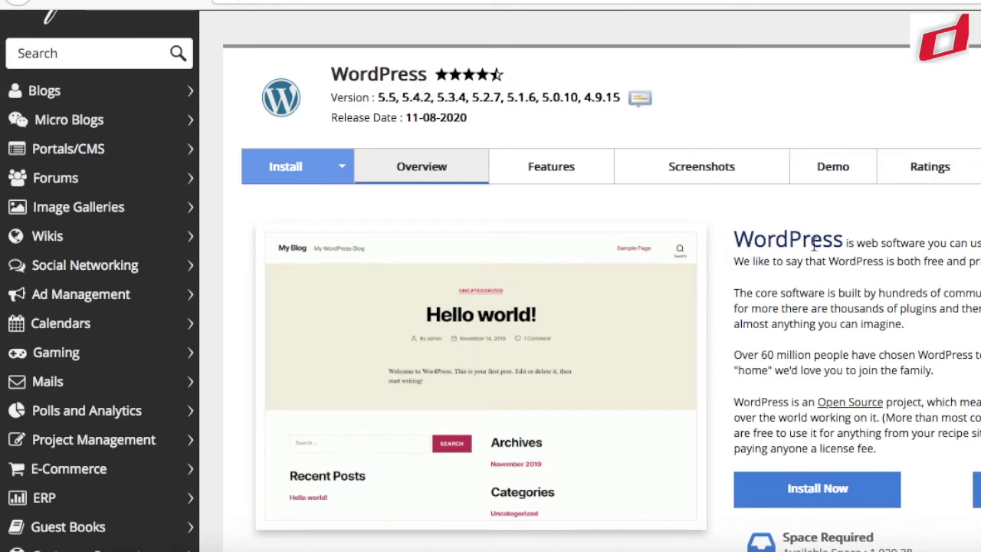
scroll(814, 244, up, 1)
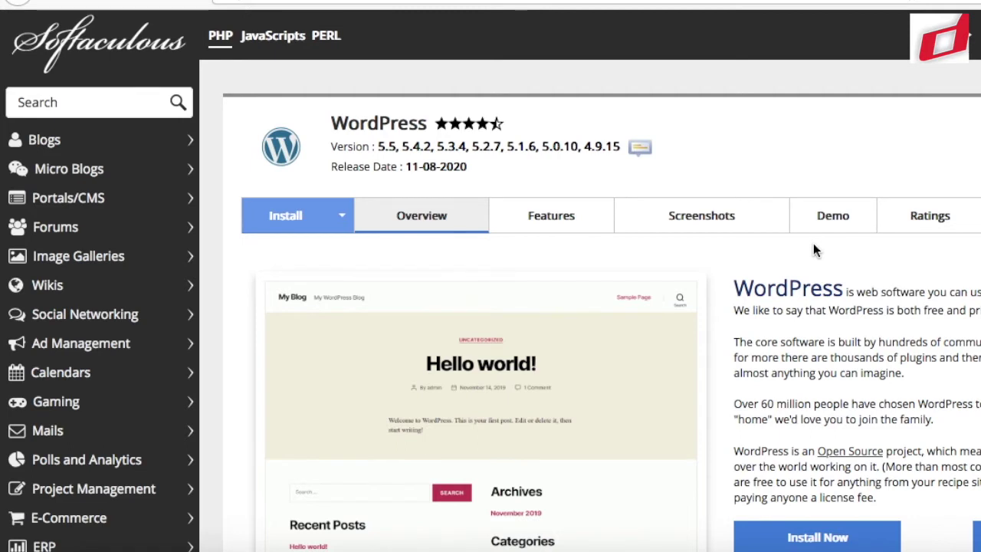
scroll(813, 243, down, 1)
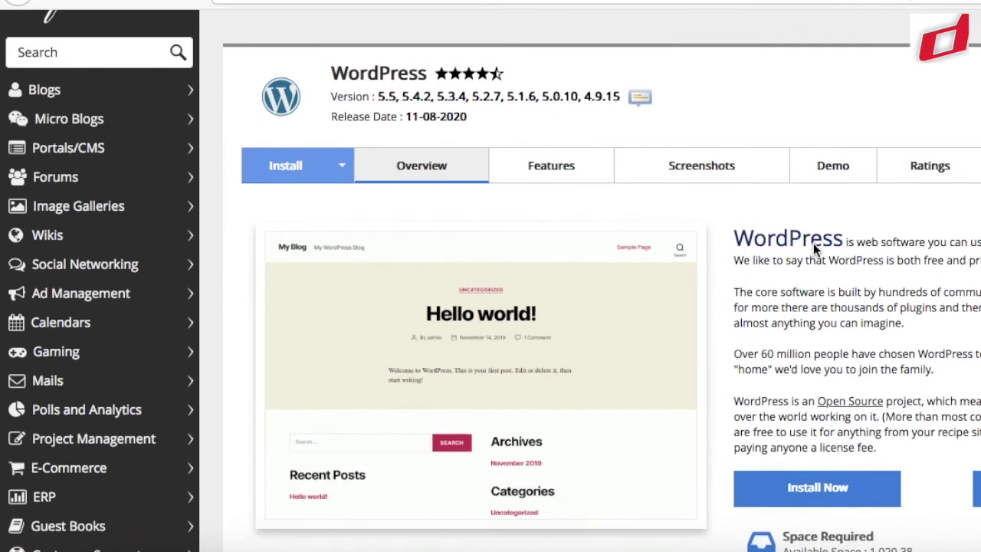
scroll(813, 243, up, 1)
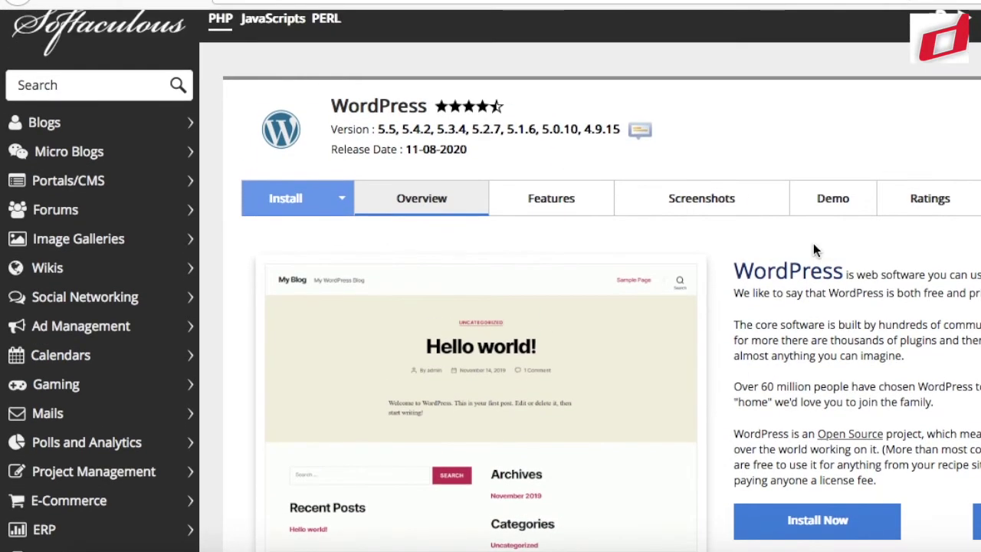
scroll(813, 242, down, 1)
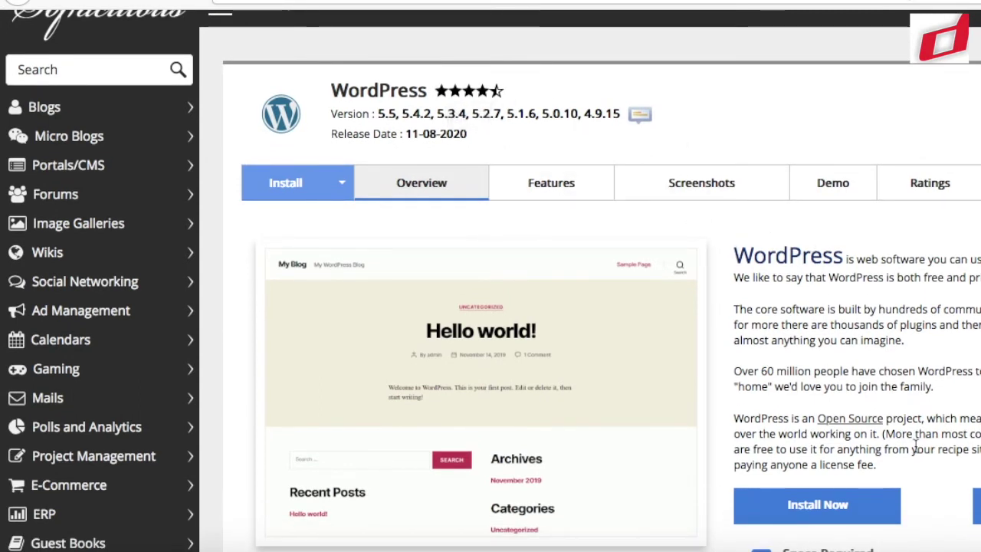
scroll(915, 448, down, 1)
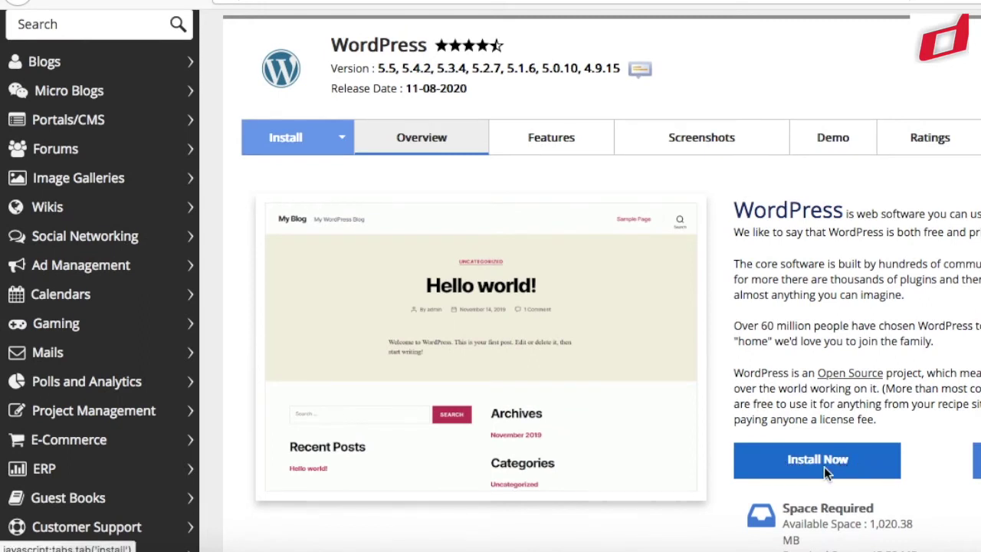
scroll(864, 462, down, 1)
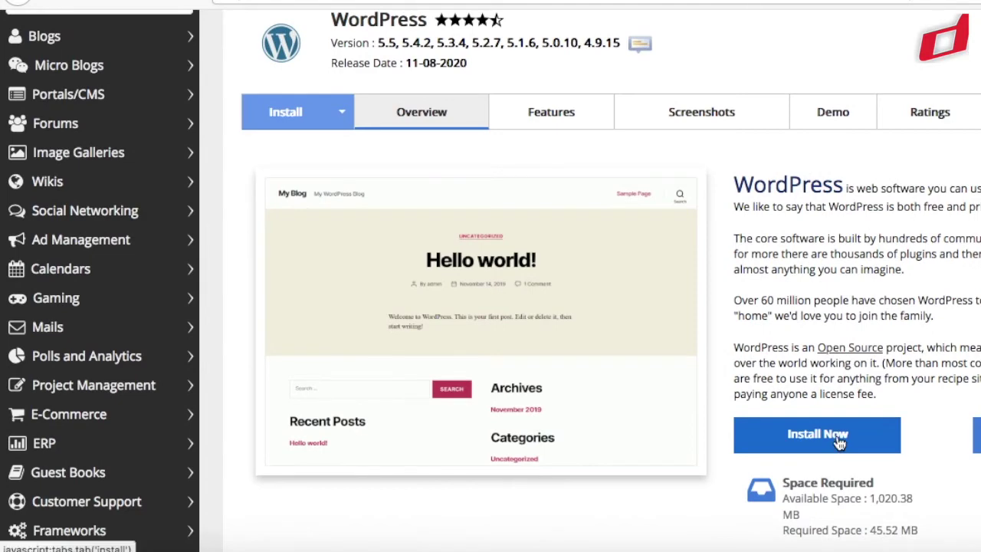
click(839, 437)
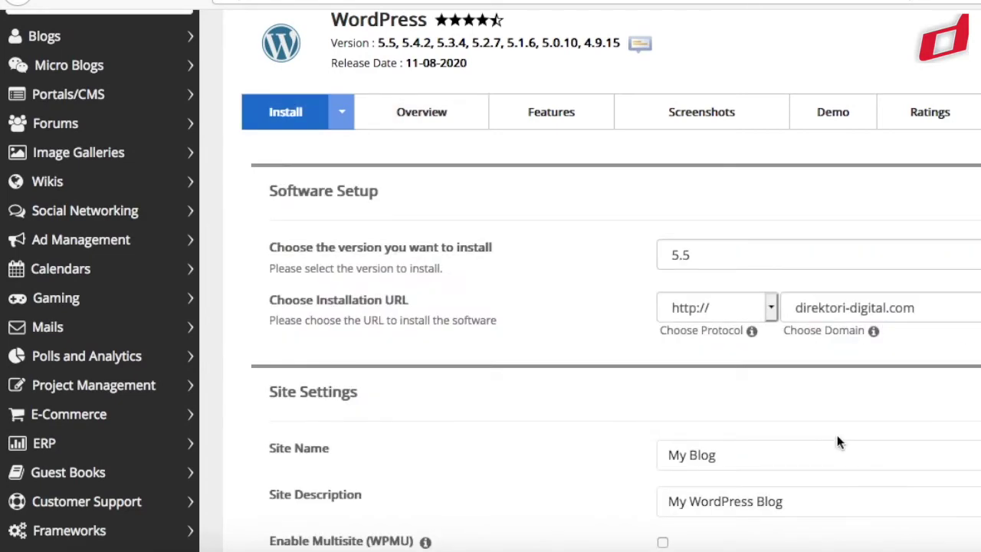
- Look over the WordPress installation form, then examine the script's overview, features and screenshots
scroll(838, 437, down, 4)
scroll(838, 441, up, 2)
scroll(840, 442, up, 3)
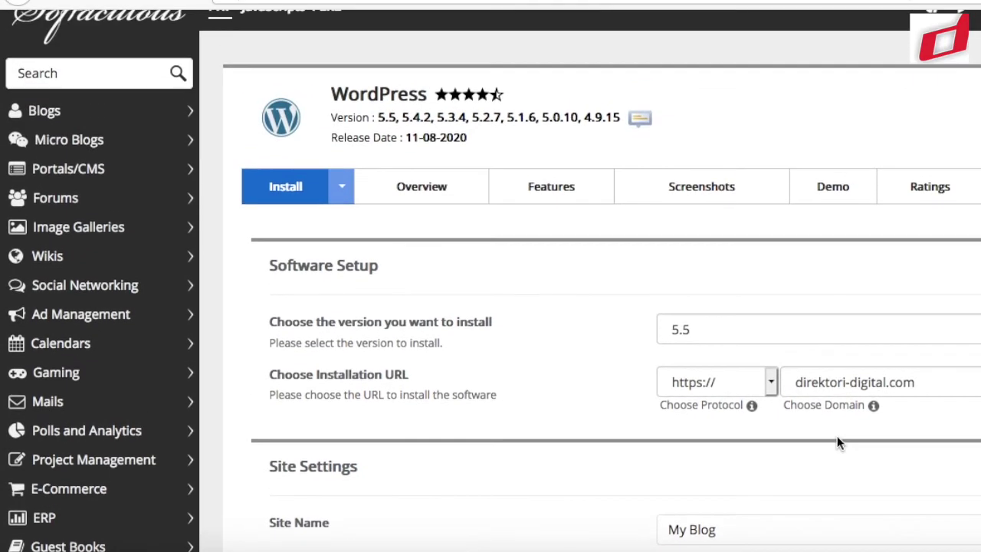
scroll(837, 441, down, 1)
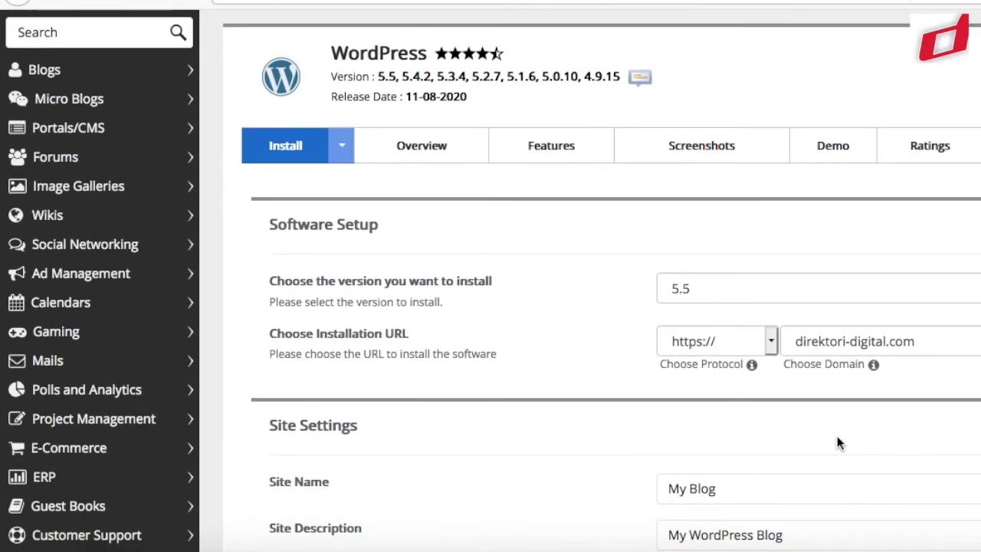
click(452, 145)
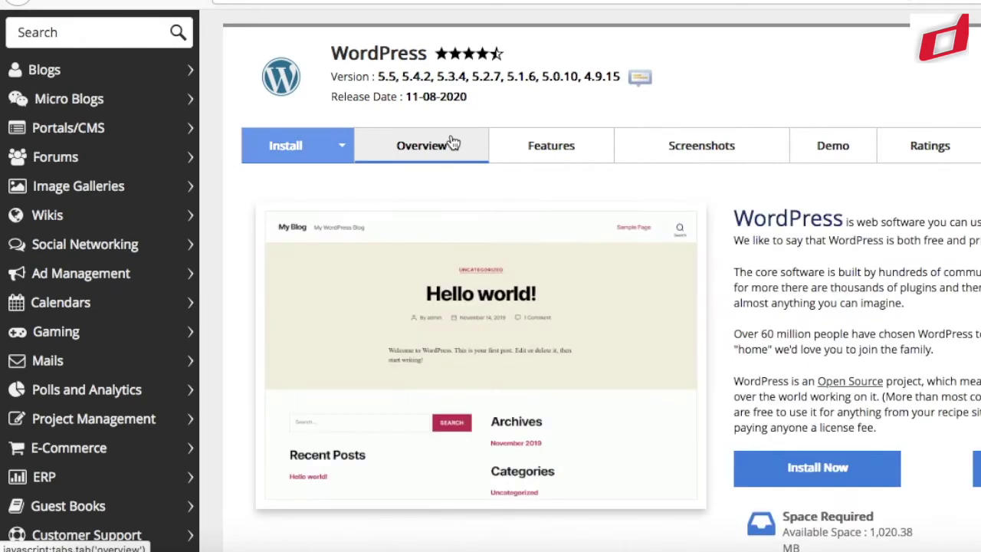
click(564, 159)
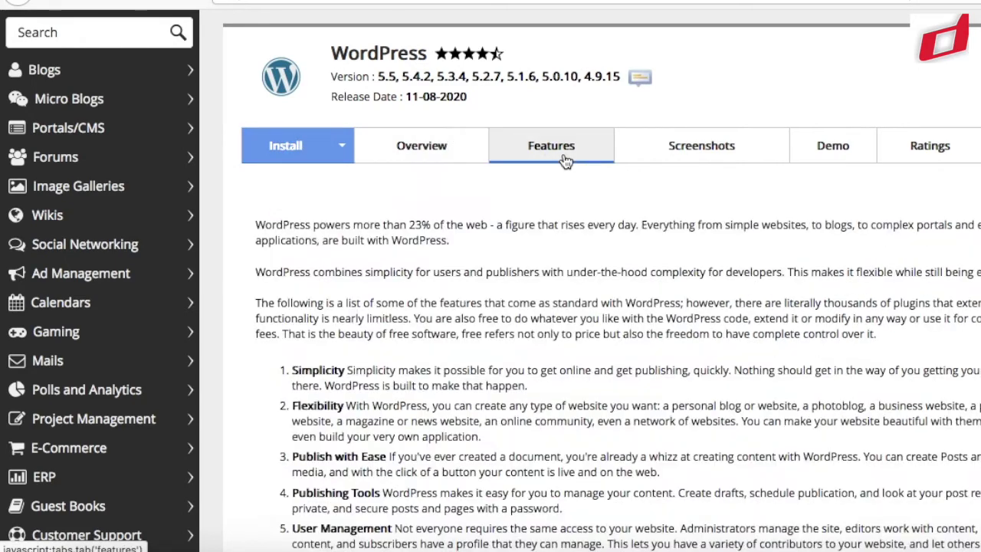
click(682, 154)
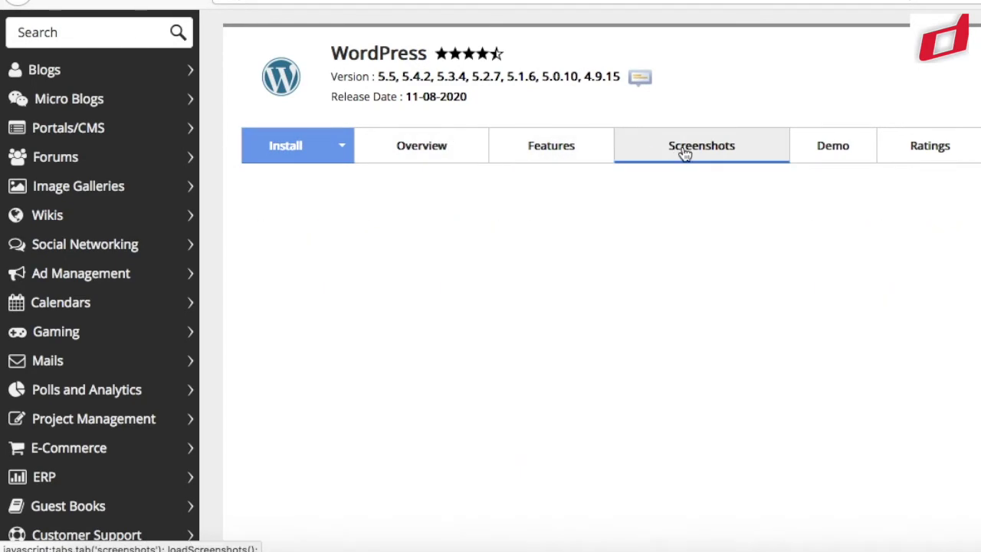
click(841, 146)
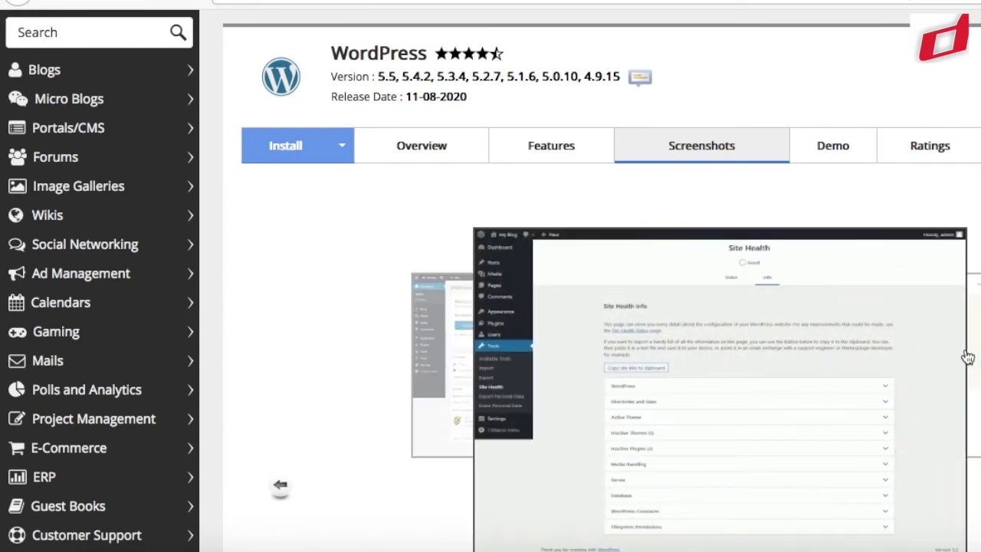
- Return to the WordPress installation form and choose direktori-digital.com as the domain for the installation URL
click(288, 151)
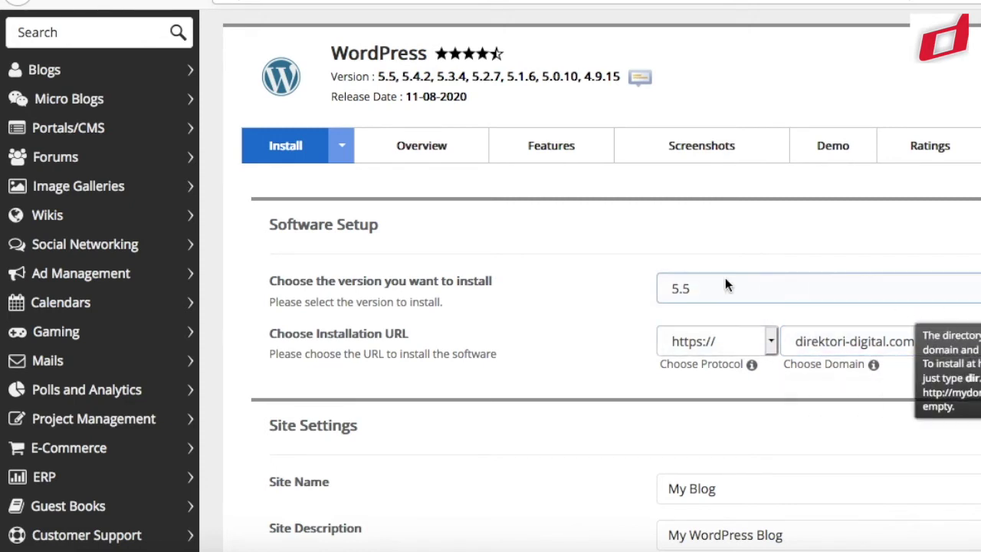
scroll(657, 296, down, 1)
scroll(658, 296, up, 2)
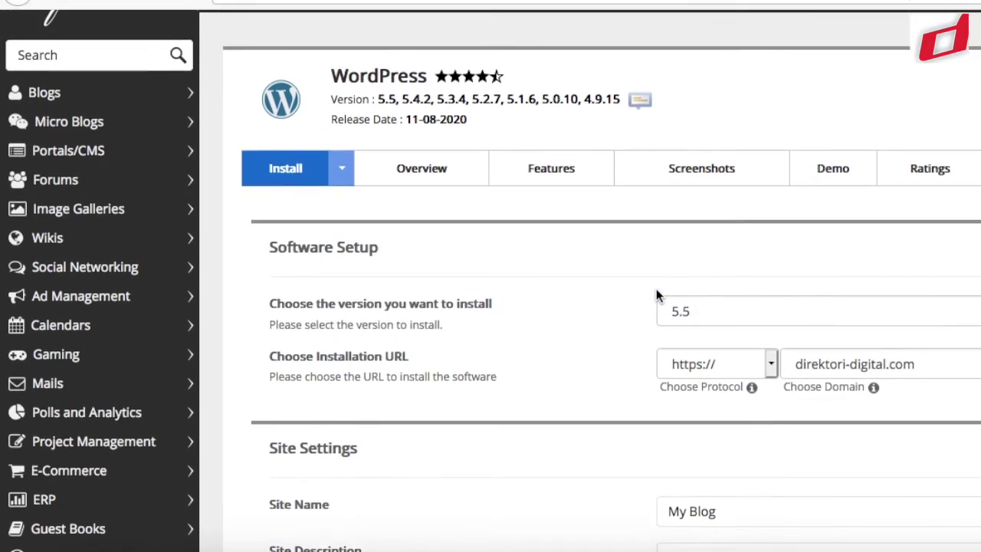
scroll(656, 296, down, 2)
scroll(656, 296, up, 1)
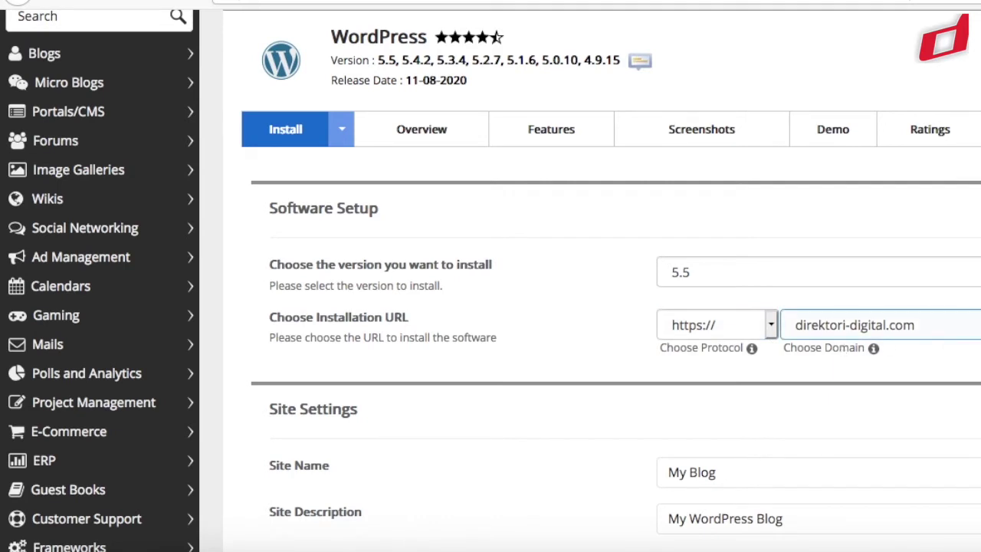
click(854, 324)
key(Return)
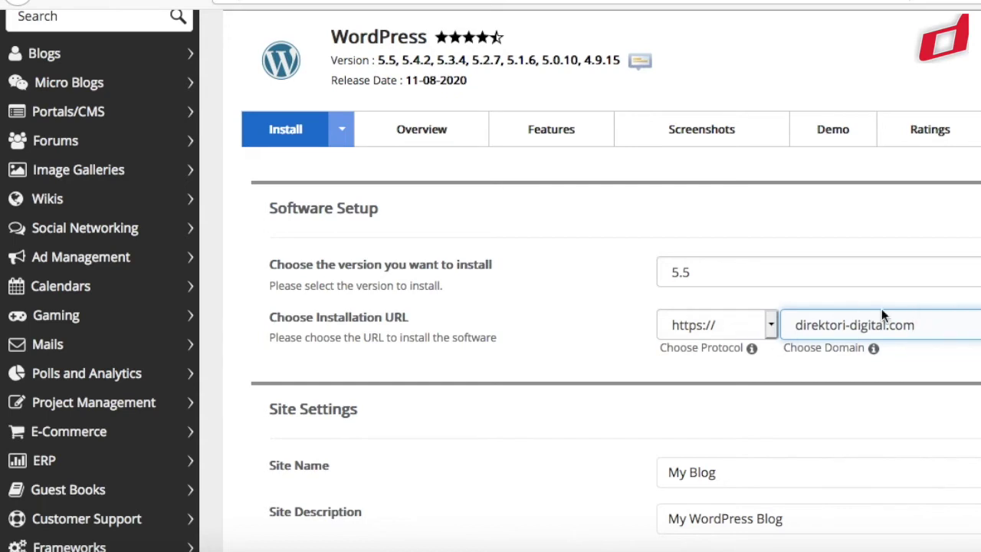
click(771, 332)
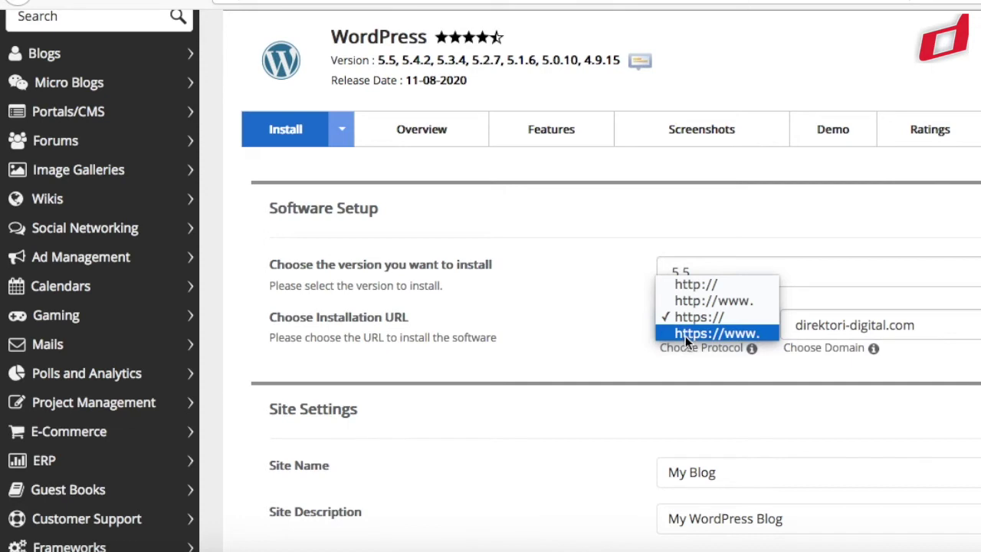
click(754, 330)
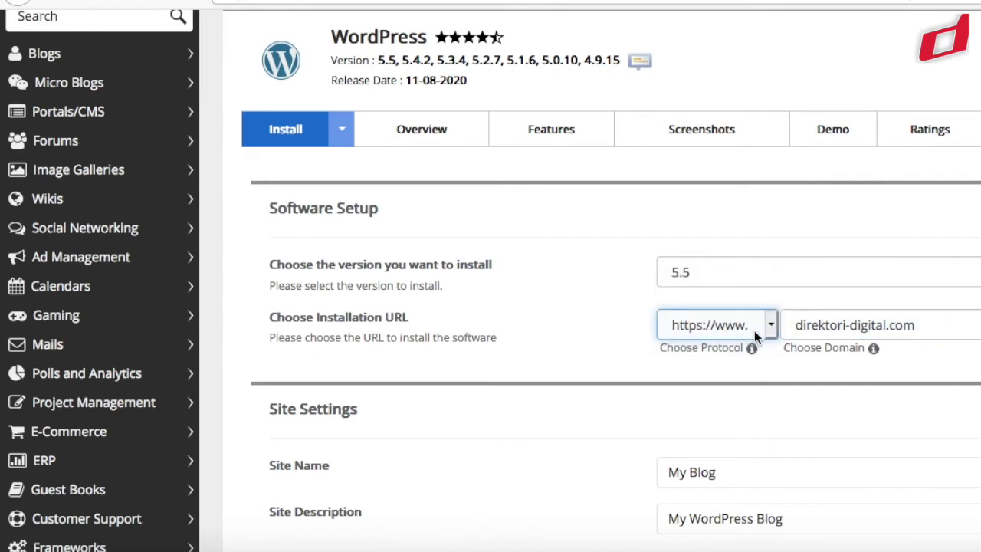
click(772, 325)
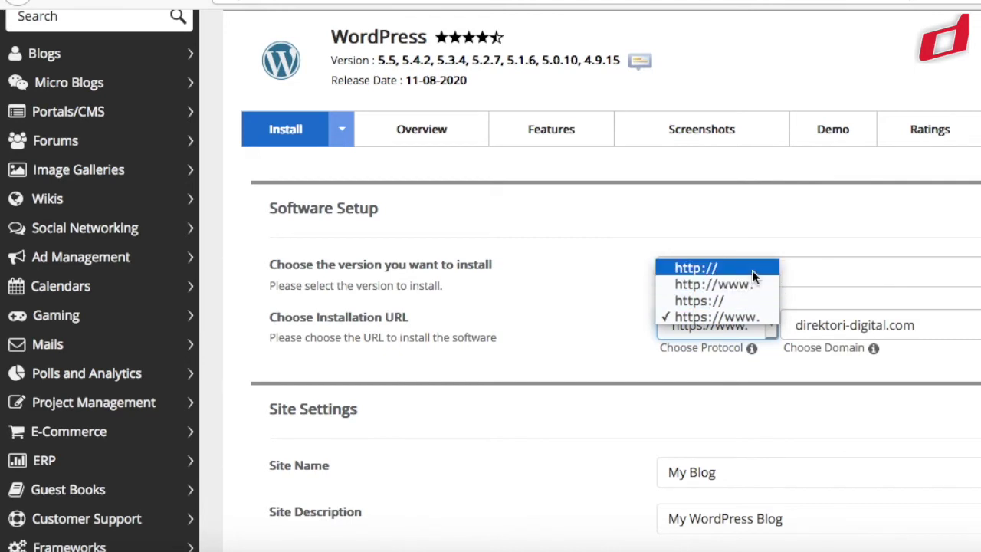
click(762, 318)
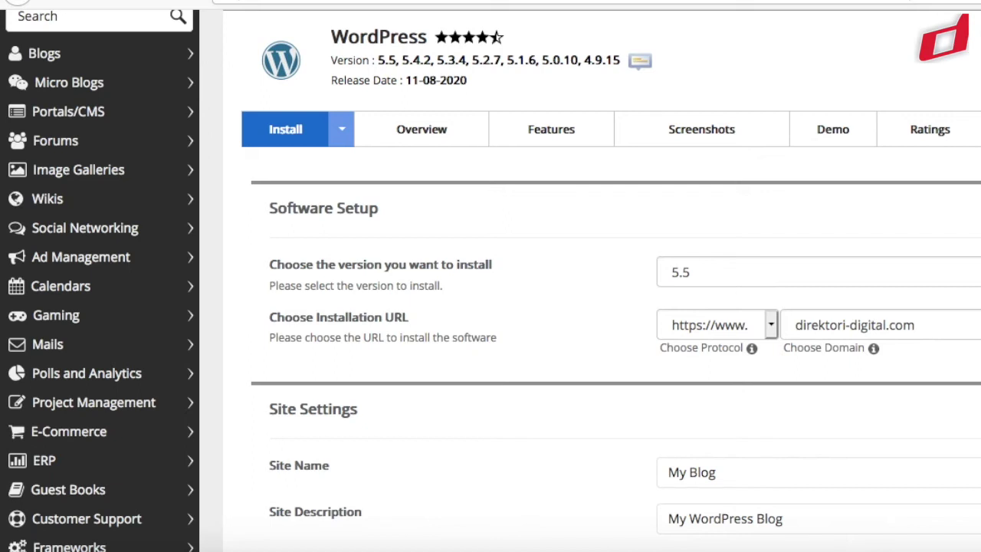
- Set the site name to Direktori Digital in the site settings
scroll(490, 276, down, 3)
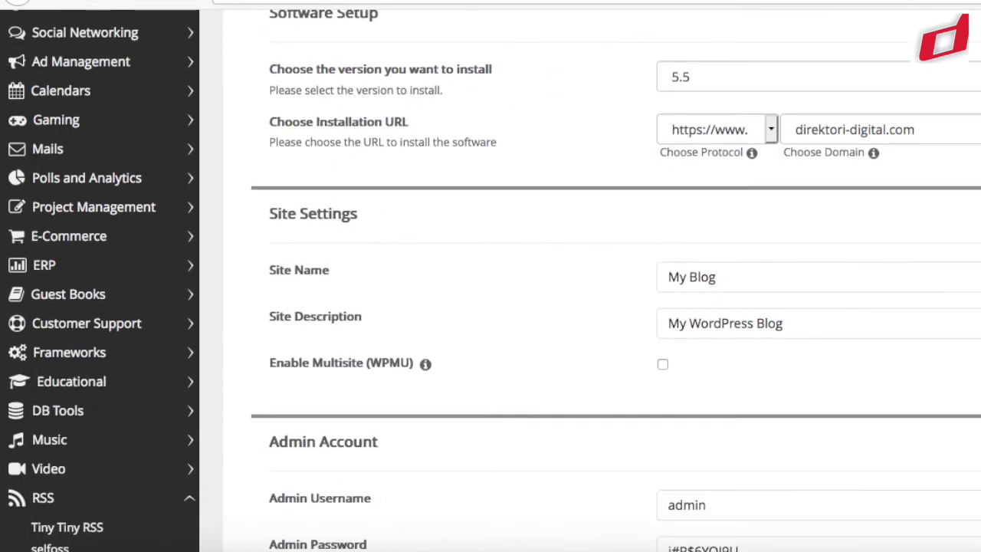
scroll(491, 281, up, 1)
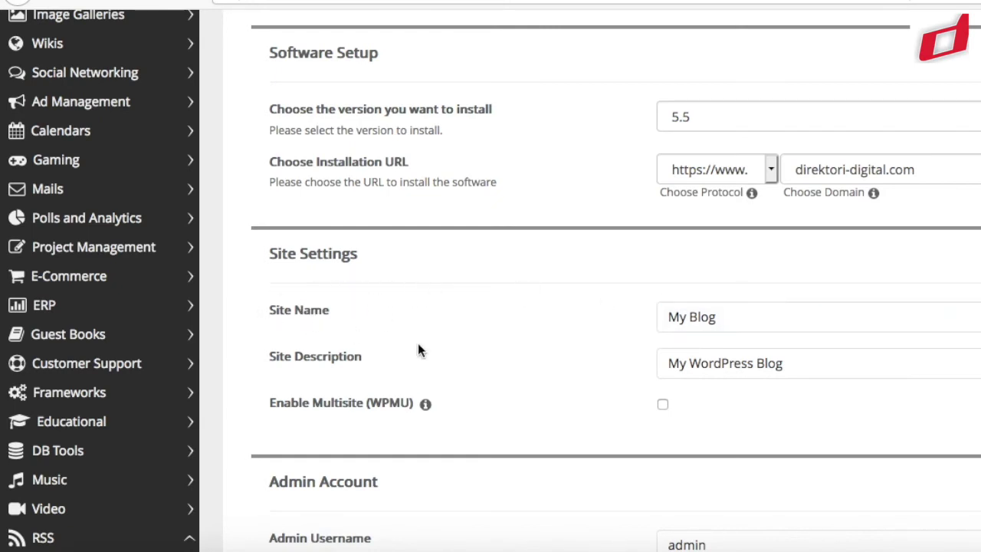
click(282, 367)
click(731, 320)
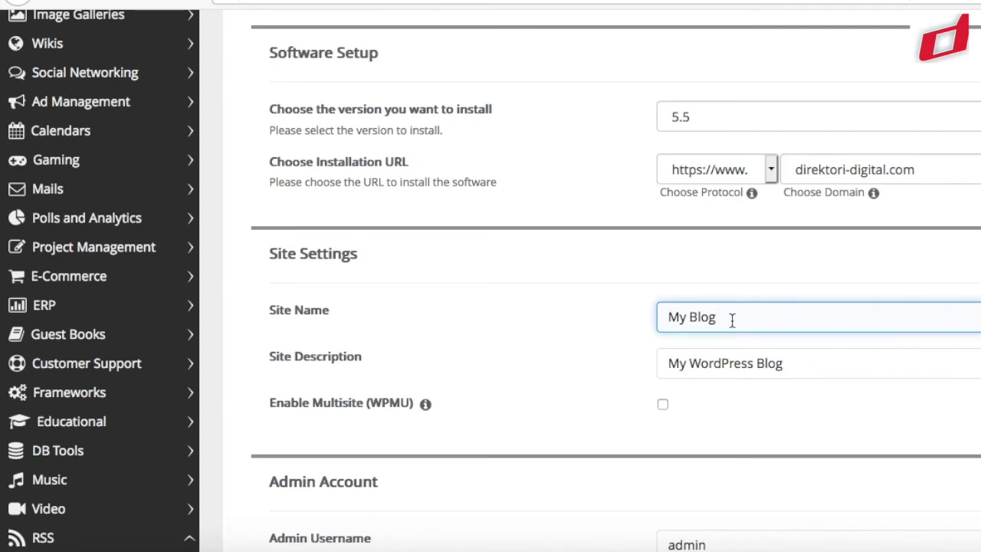
key(BackSpace)
key(BackSpace)
key(BackSpace)
key(BackSpace)
key(BackSpace)
key(BackSpace)
key(BackSpace)
text(Dire)
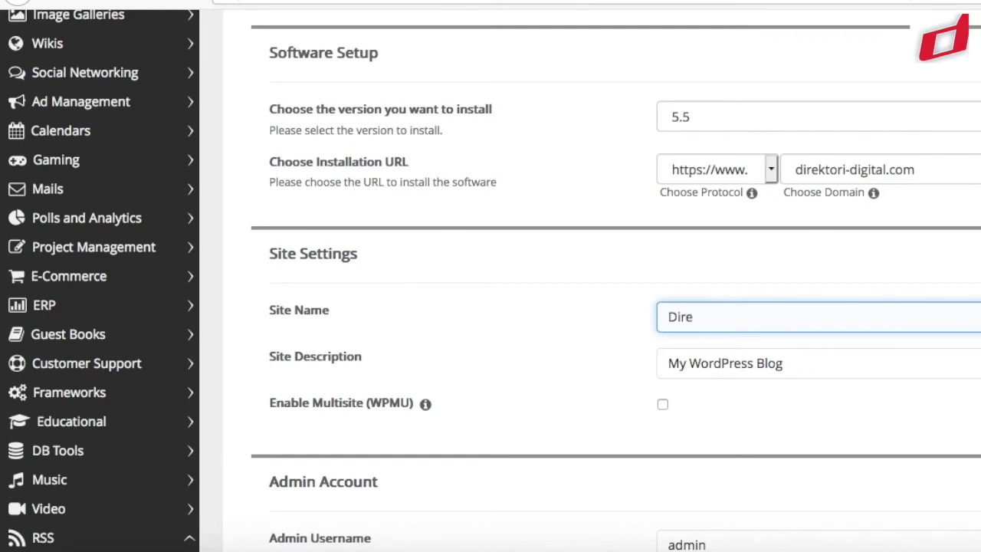
text(ktori Digital)
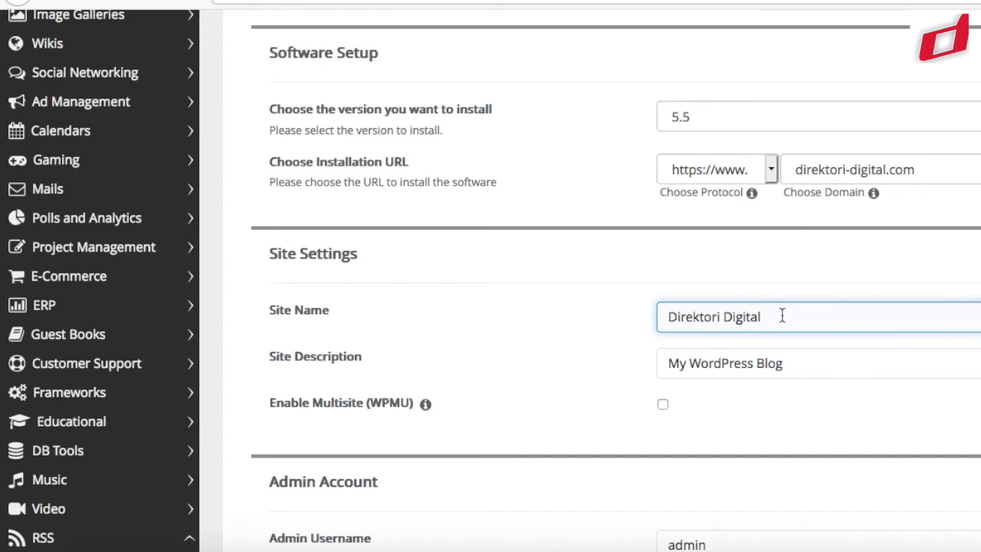
- Set the site description to Informasi Digital
click(808, 367)
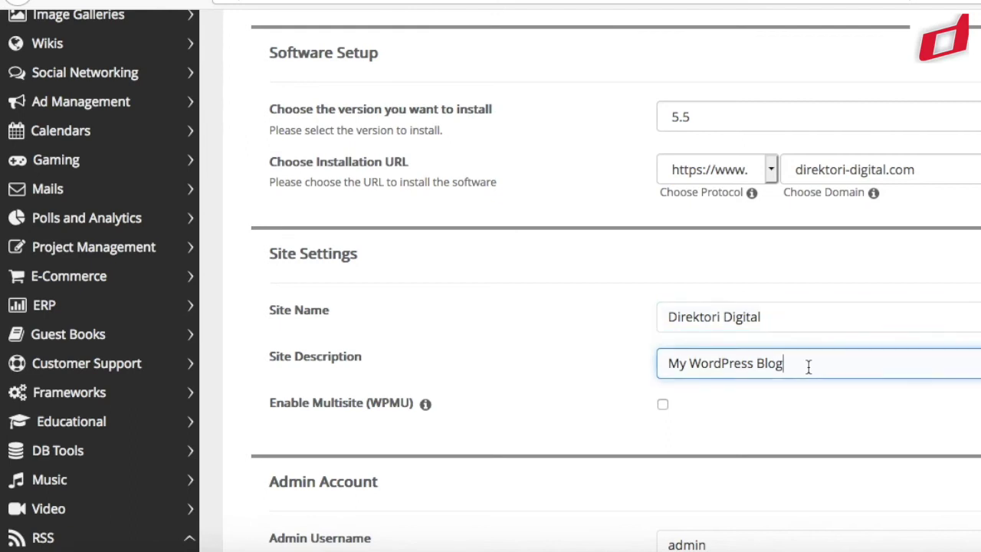
key(BackSpace)
key(BackSpace)
key(BackSpace)
key(BackSpace)
key(BackSpace)
key(BackSpace)
key(BackSpace)
key(BackSpace)
key(BackSpace)
key(BackSpace)
key(BackSpace)
key(BackSpace)
key(BackSpace)
key(BackSpace)
key(BackSpace)
key(BackSpace)
key(BackSpace)
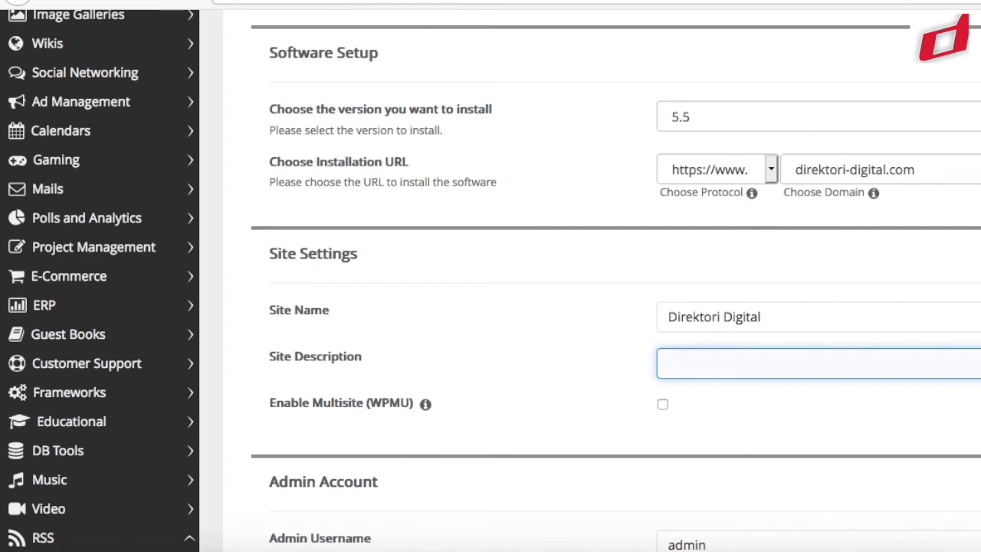
text(Informasi Digital)
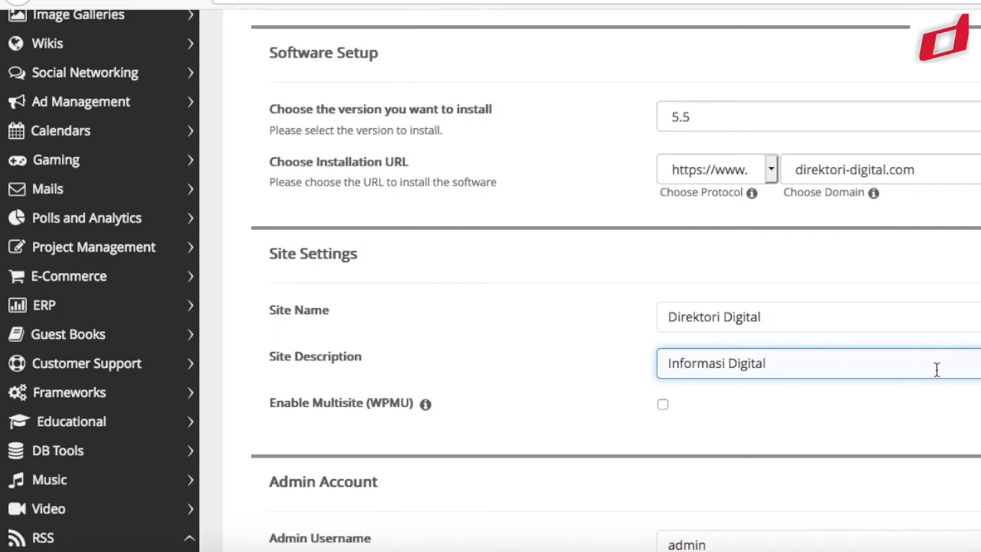
- Open the admin username for editing in the Admin Account settings
scroll(819, 408, down, 1)
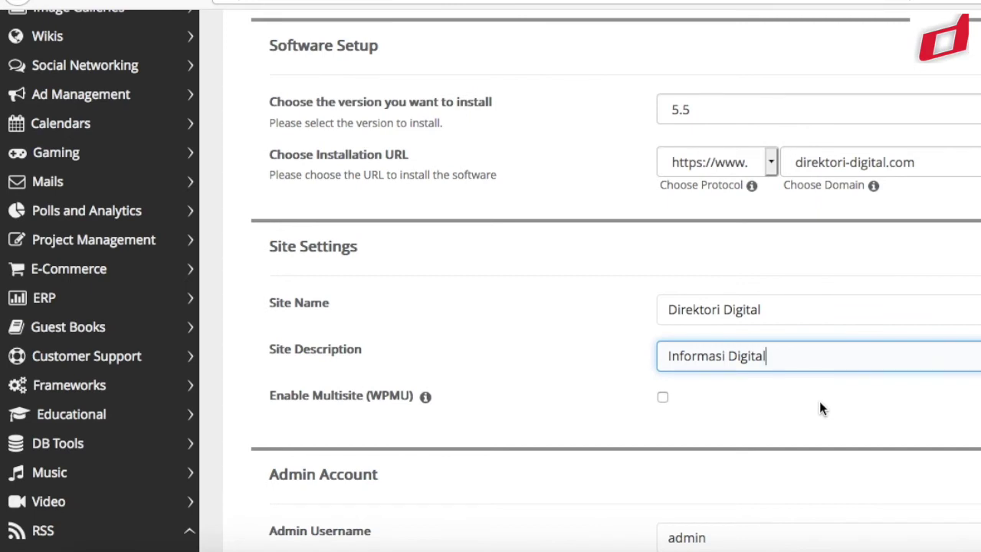
scroll(372, 472, down, 1)
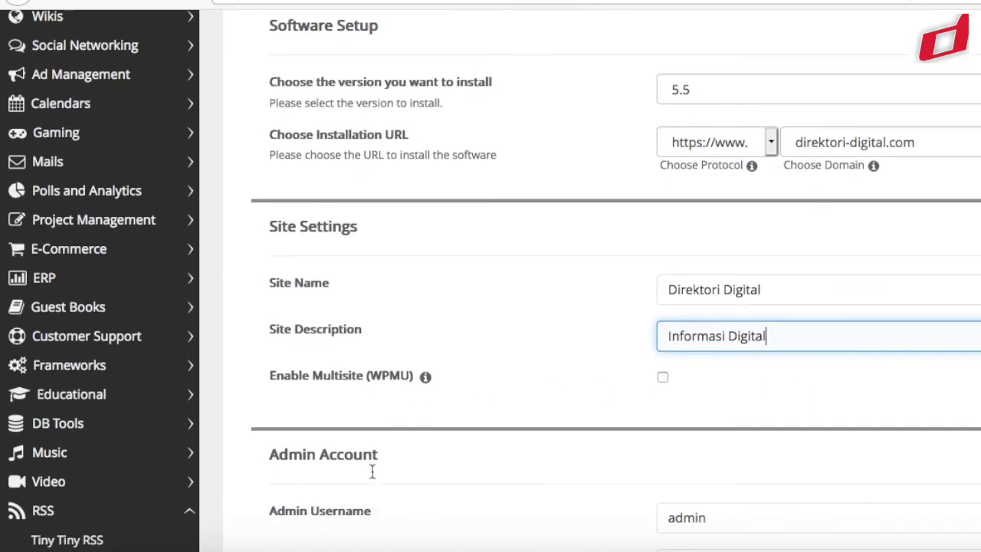
click(713, 520)
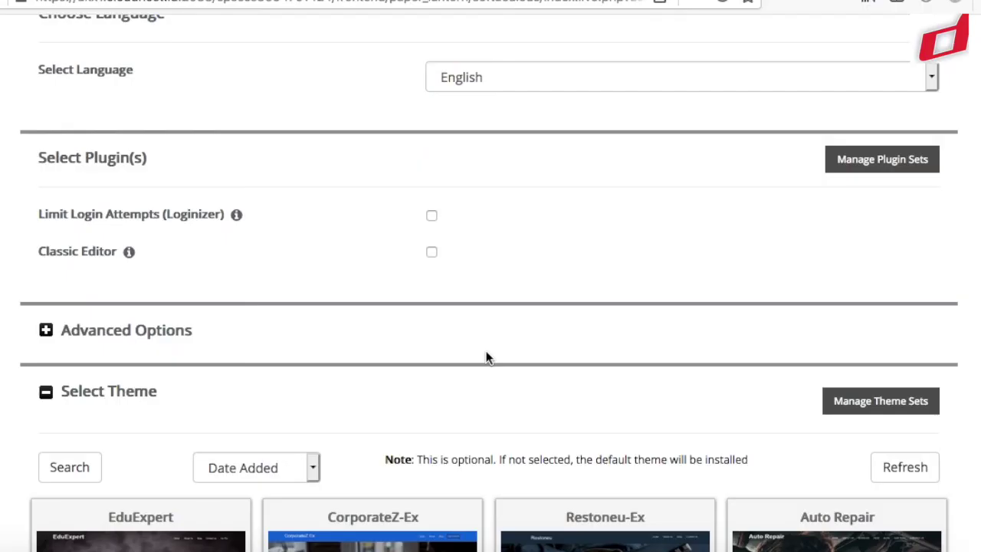
- Look through the plugin and theme options, leave the theme unselected and start the WordPress installation
scroll(486, 351, down, 3)
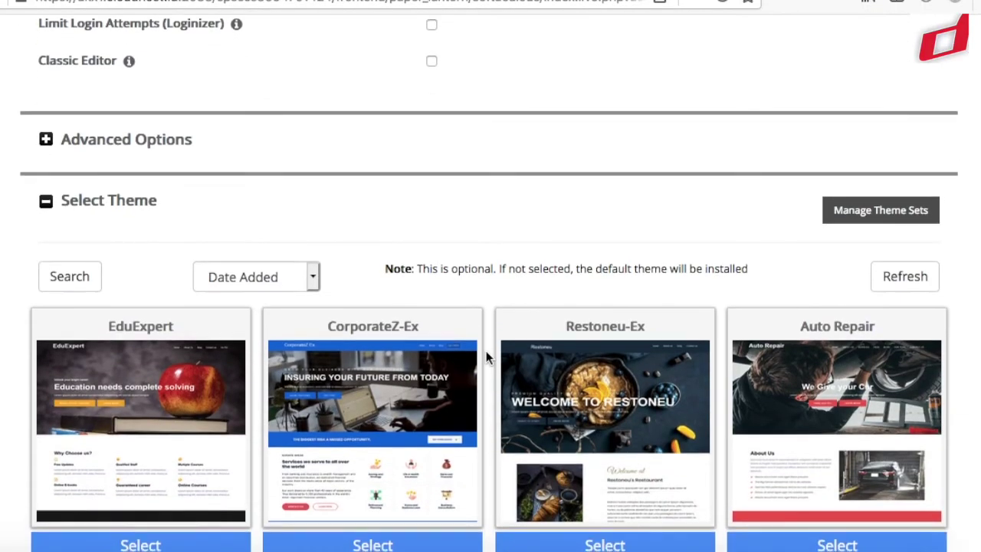
scroll(486, 350, down, 1)
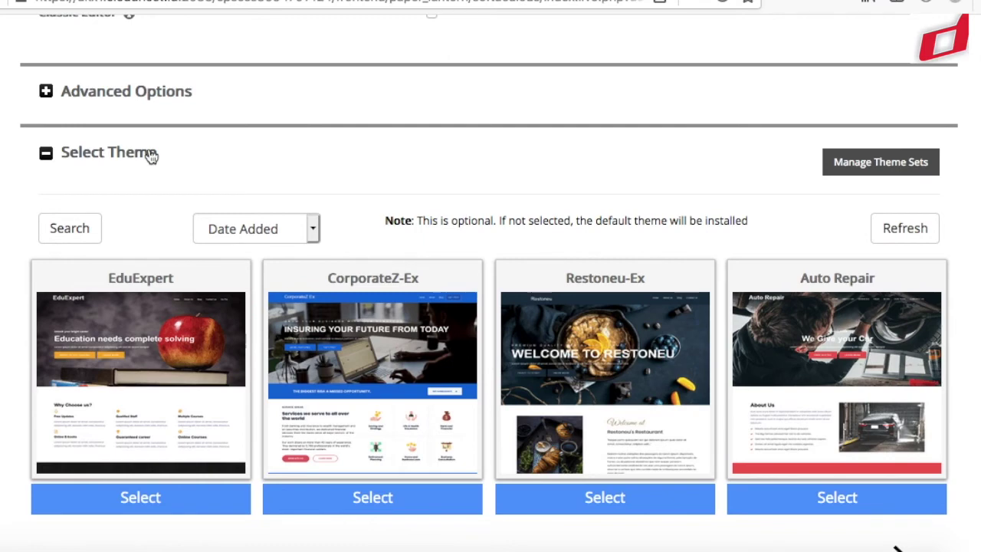
mouse_move(507, 348)
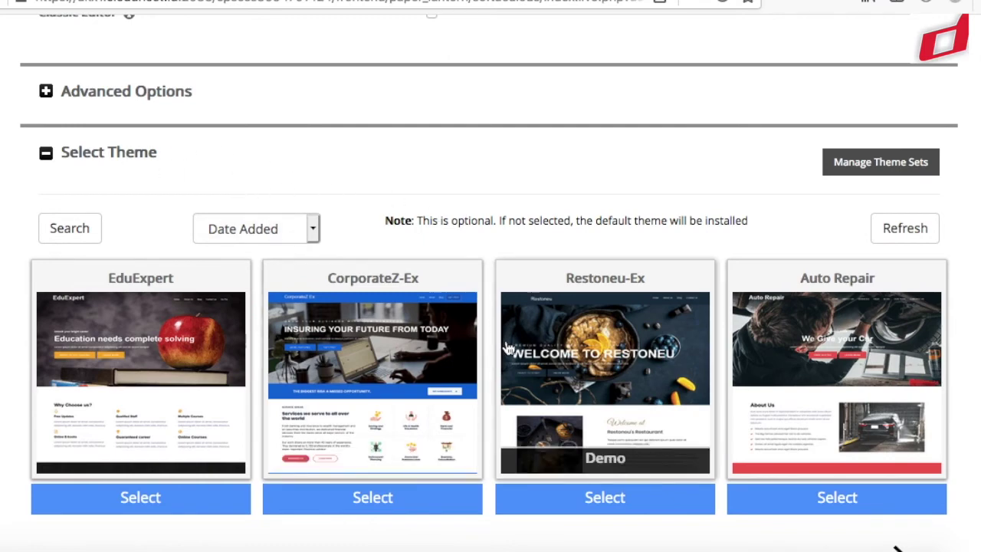
mouse_move(178, 437)
scroll(552, 360, down, 4)
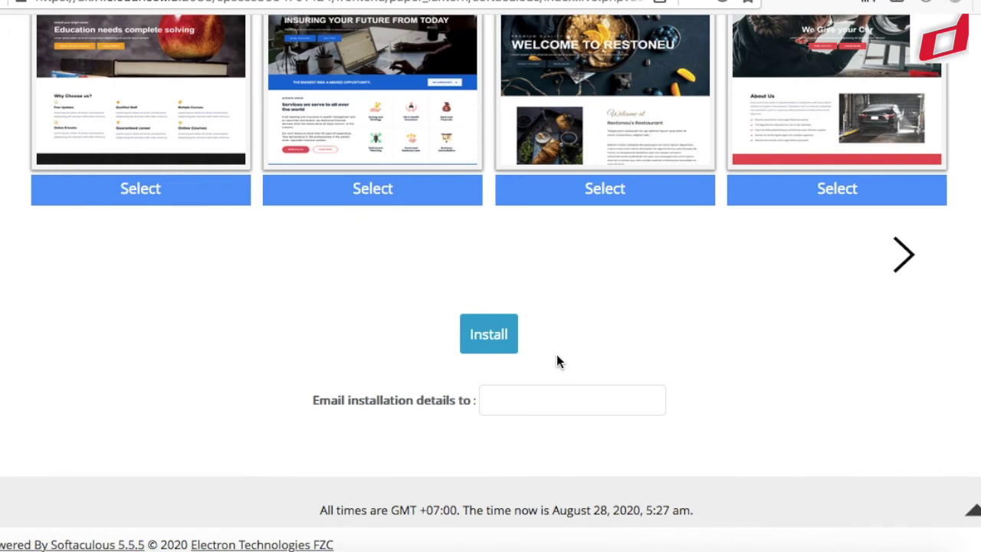
scroll(4, 279, up, 2)
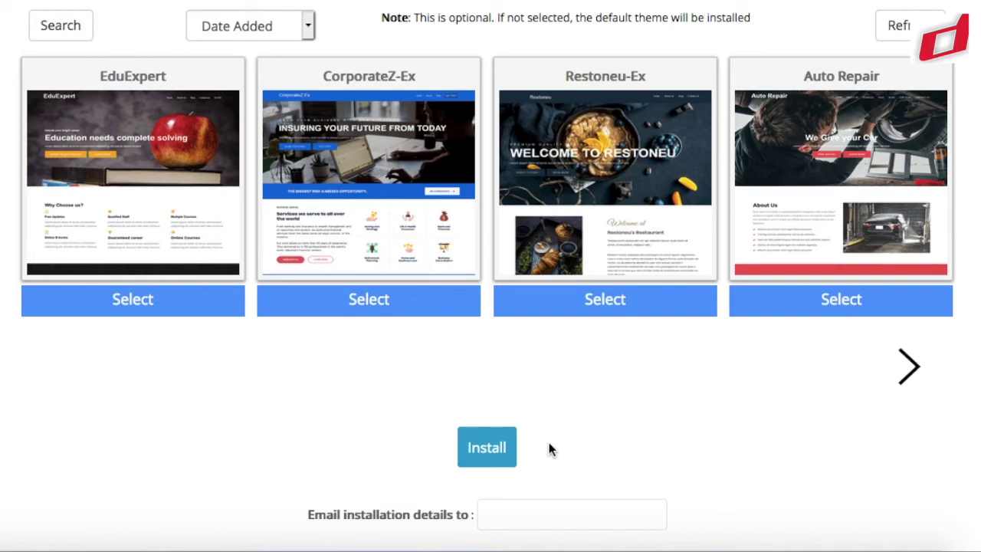
scroll(551, 462, down, 1)
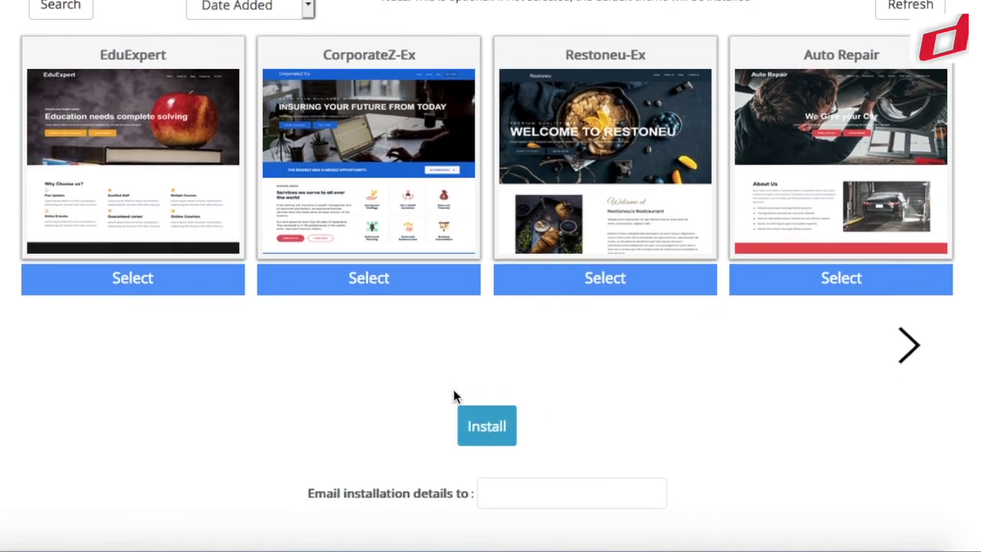
click(500, 430)
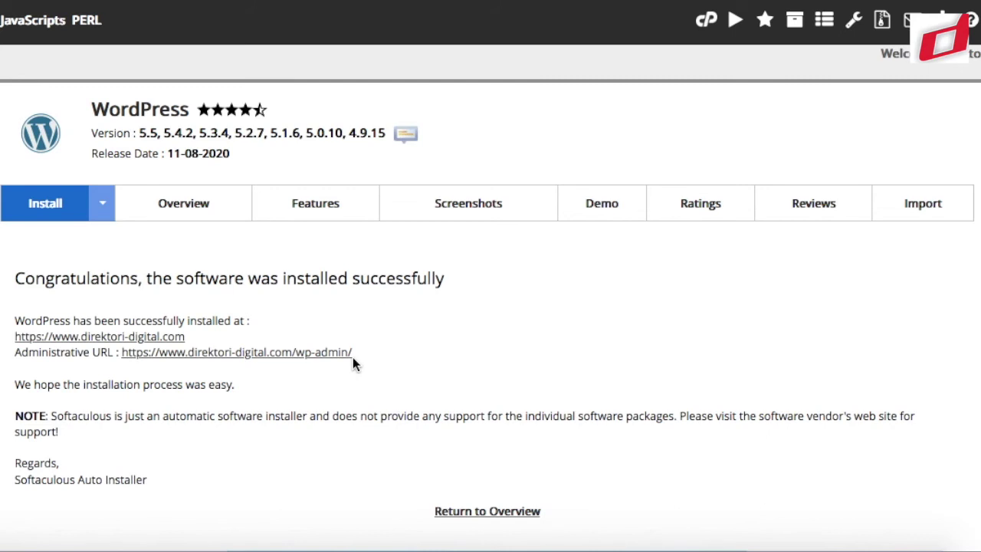
scroll(353, 364, down, 3)
scroll(353, 364, down, 1)
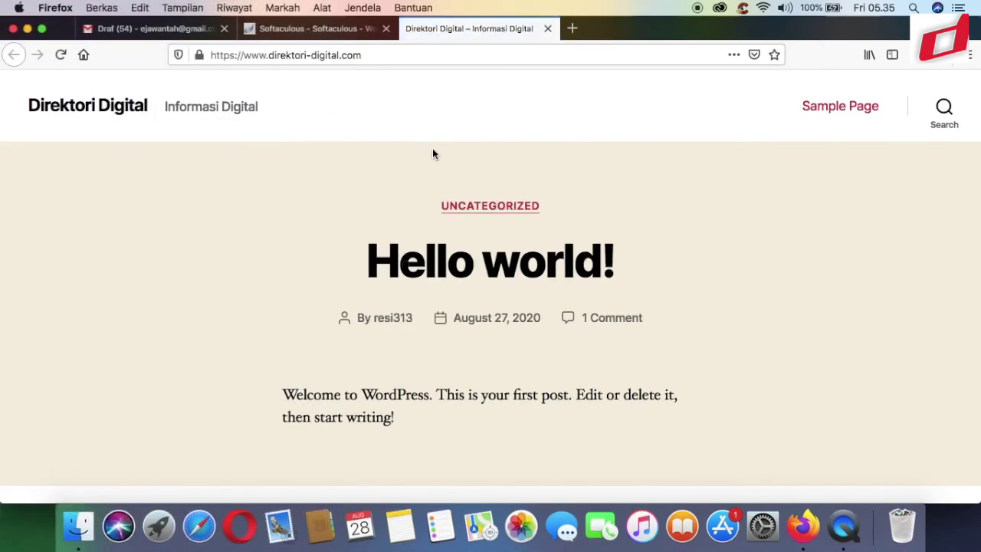
scroll(433, 153, down, 2)
scroll(433, 153, up, 2)
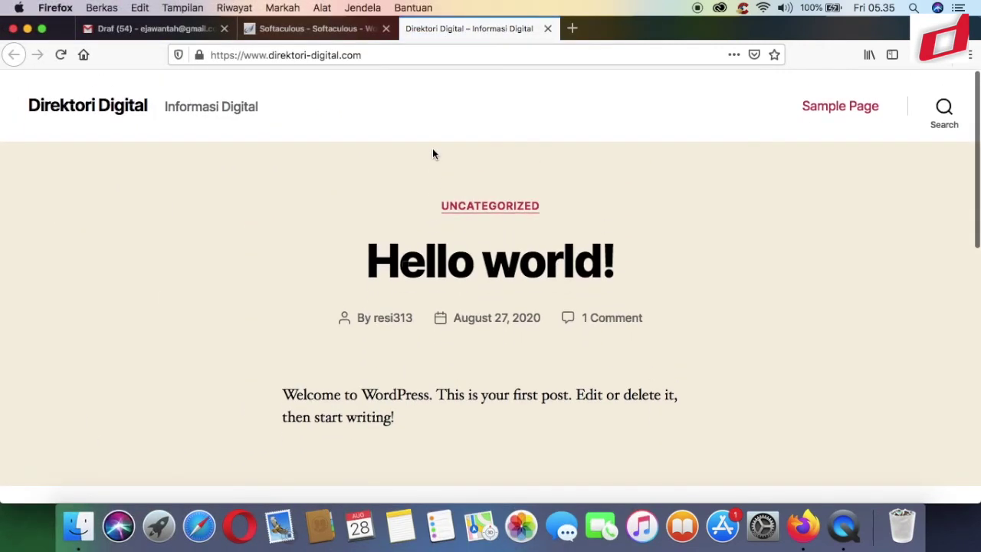